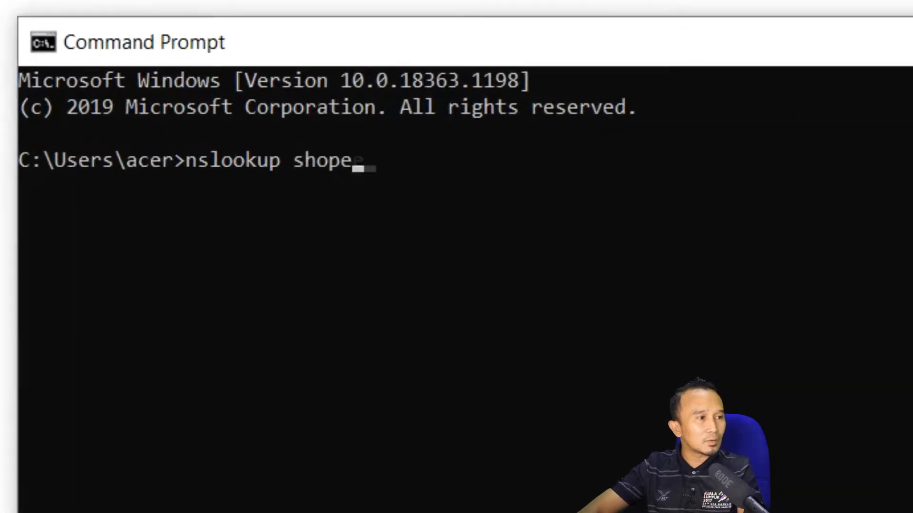
# - Look up shopee.com with nslookup and copy the IP address from the non-authoritative answer
pyautogui.write('e.com')
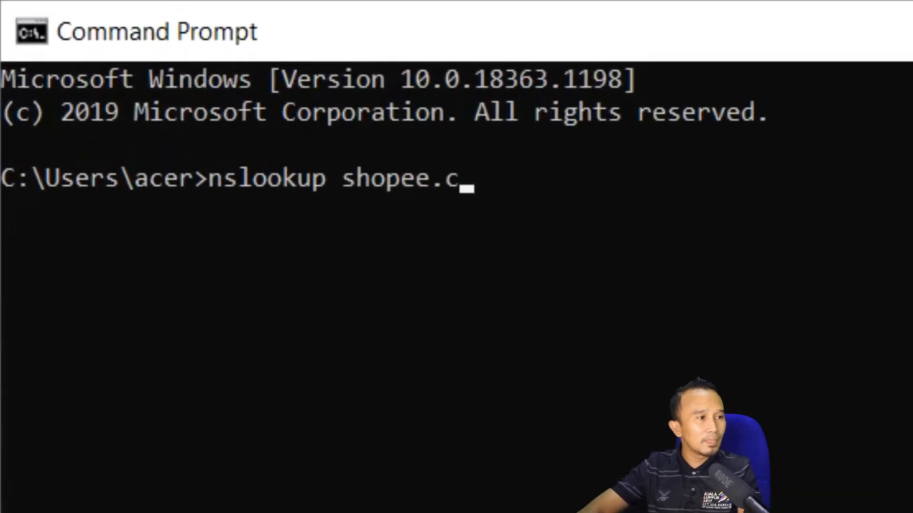
pyautogui.press('Return')
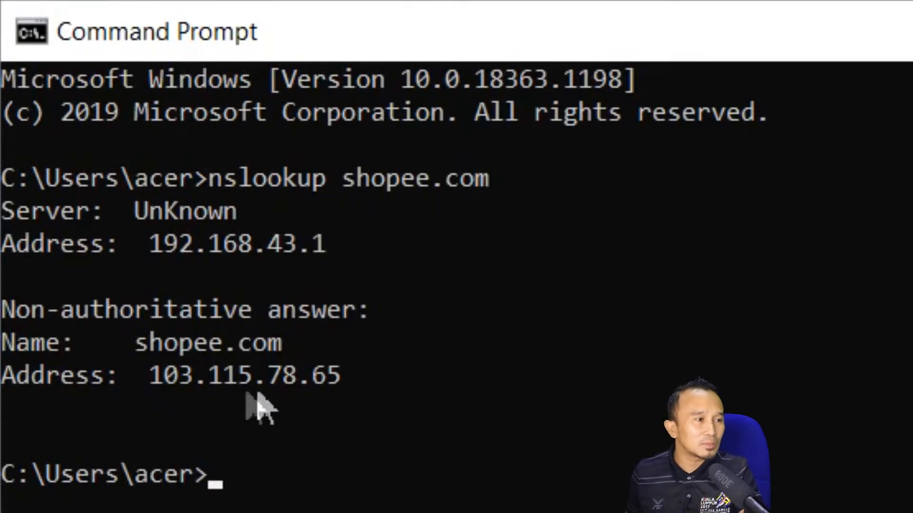
pyautogui.click(171, 437)
pyautogui.moveTo(159, 386); pyautogui.dragTo(187, 375)
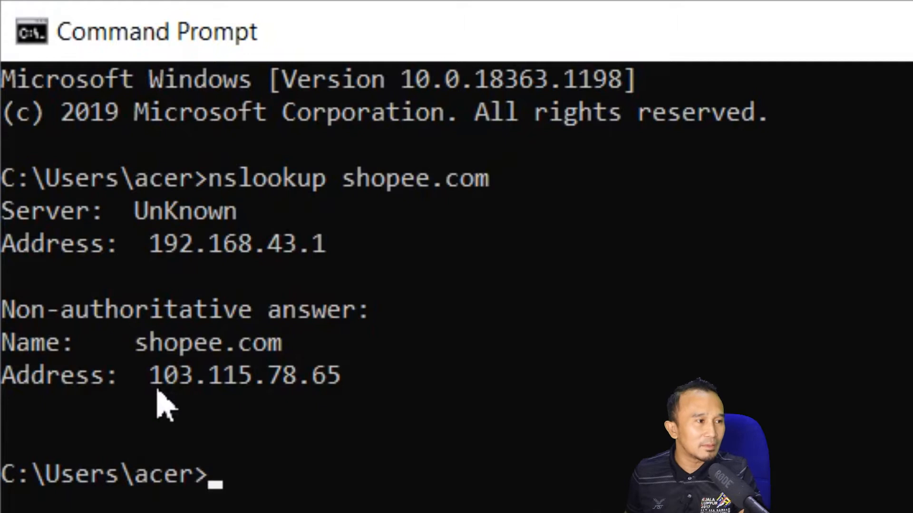
pyautogui.moveTo(132, 204); pyautogui.dragTo(196, 208)
pyautogui.hotkey('ctrl', 'c')
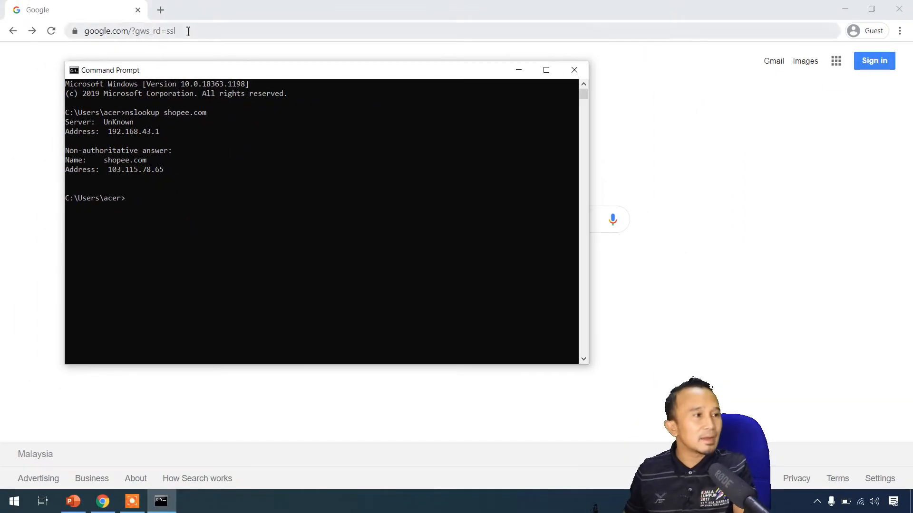
# - Switch to the Chrome window and load the copied shopee.com IP address in place of the Google page
pyautogui.click(188, 31)
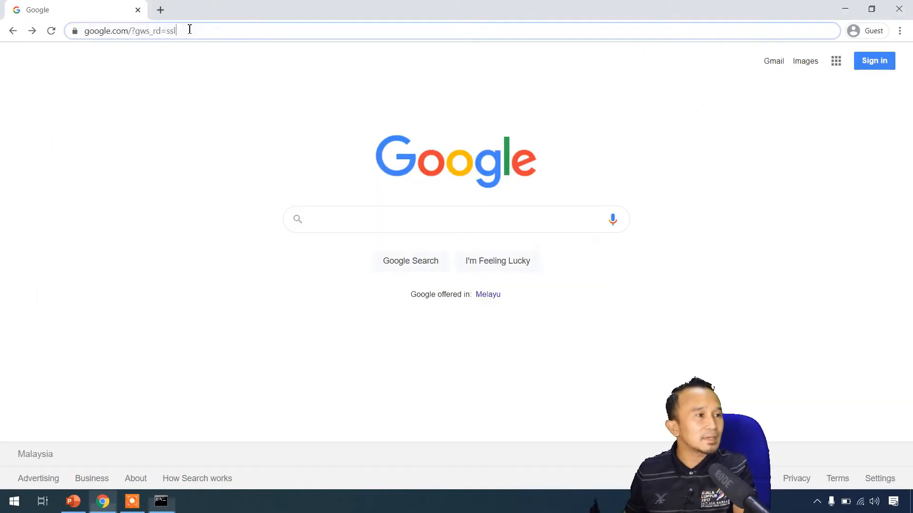
pyautogui.hotkey('ctrl', 'v')
pyautogui.press('Return')
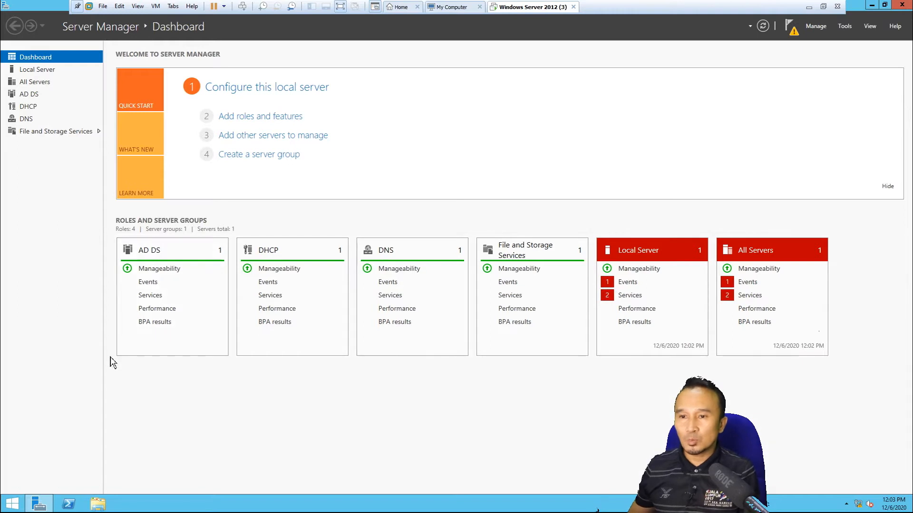
# - Show the DNS role page in Server Manager on the Windows Server 2012 machine and launch the DNS management console
pyautogui.moveTo(42, 510)
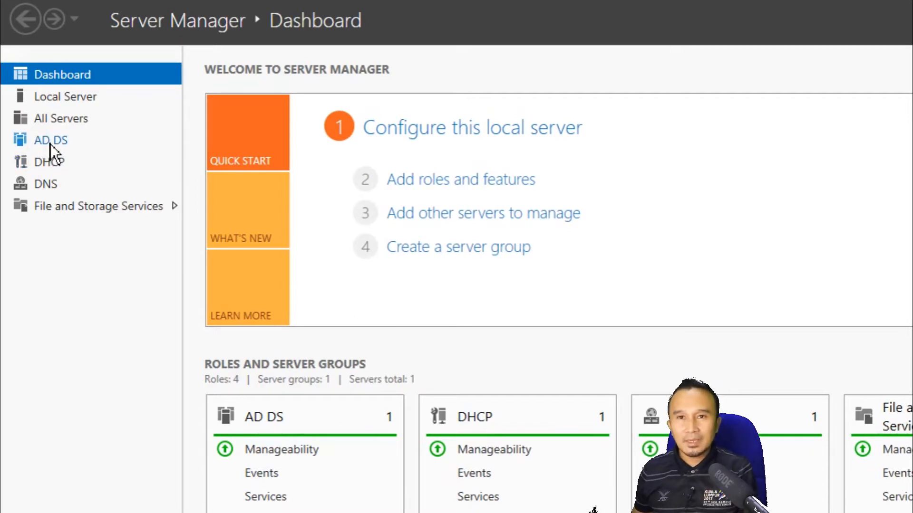
pyautogui.click(57, 184)
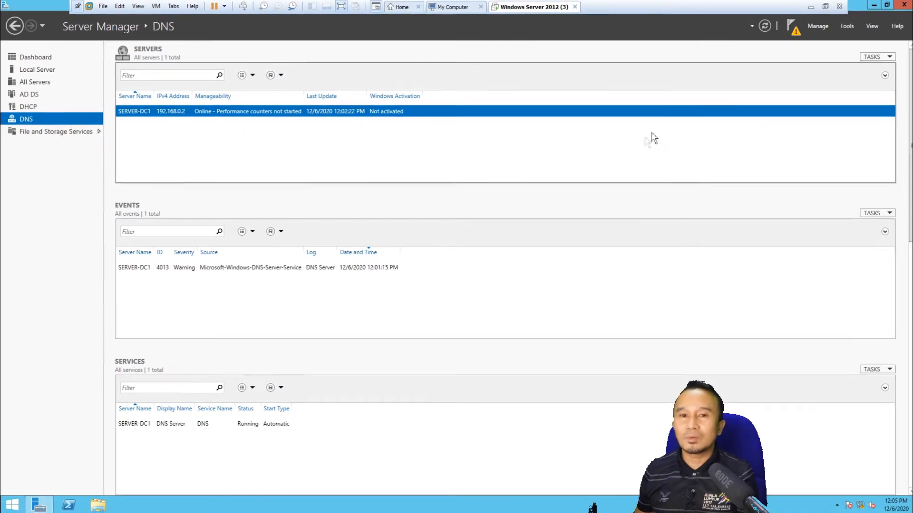
pyautogui.click(848, 28)
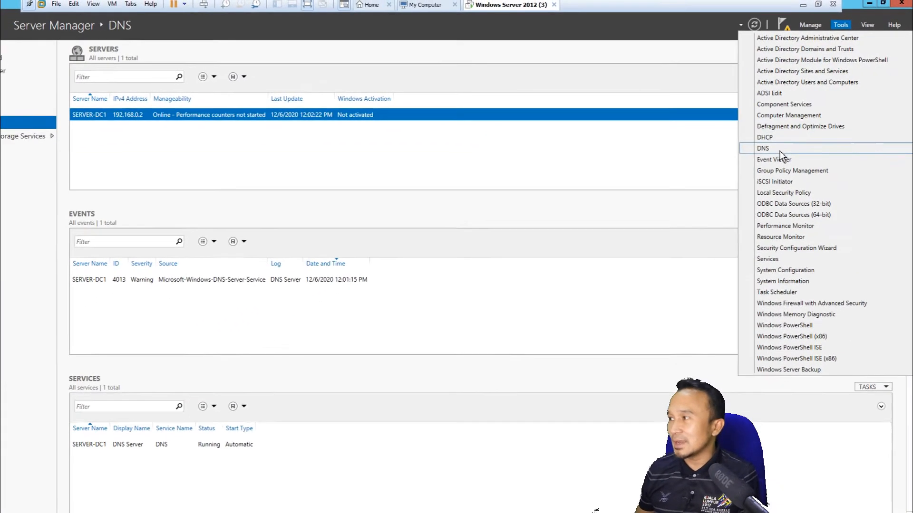
pyautogui.click(779, 149)
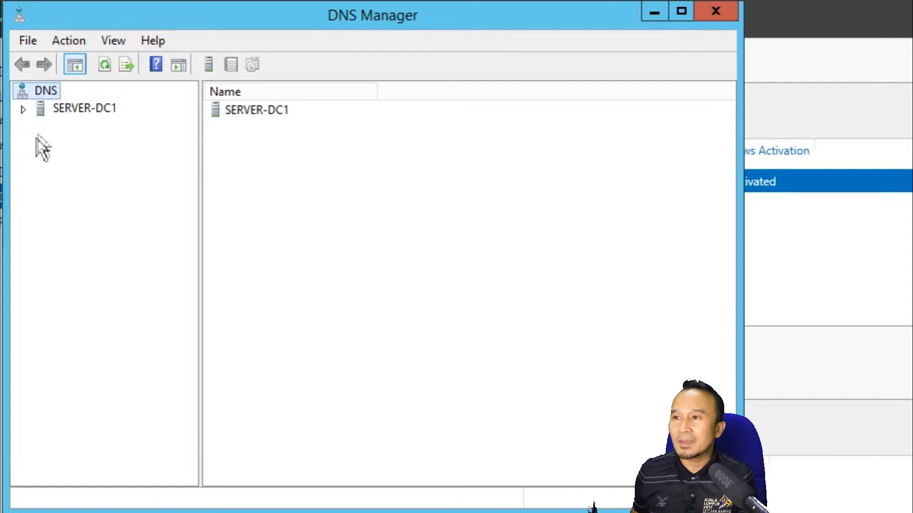
# - Expand SERVER-DC1 in the DNS tree and review the commands and tasks available for the server
pyautogui.click(57, 110)
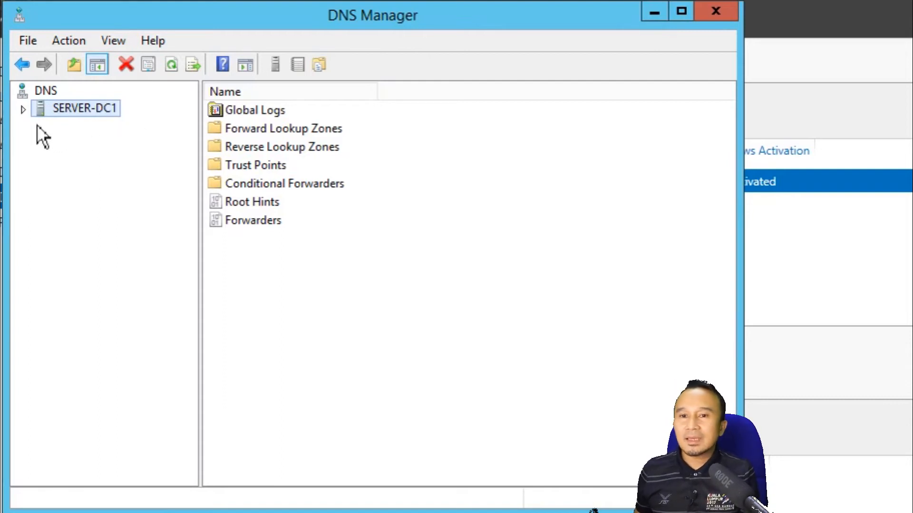
pyautogui.click(30, 114)
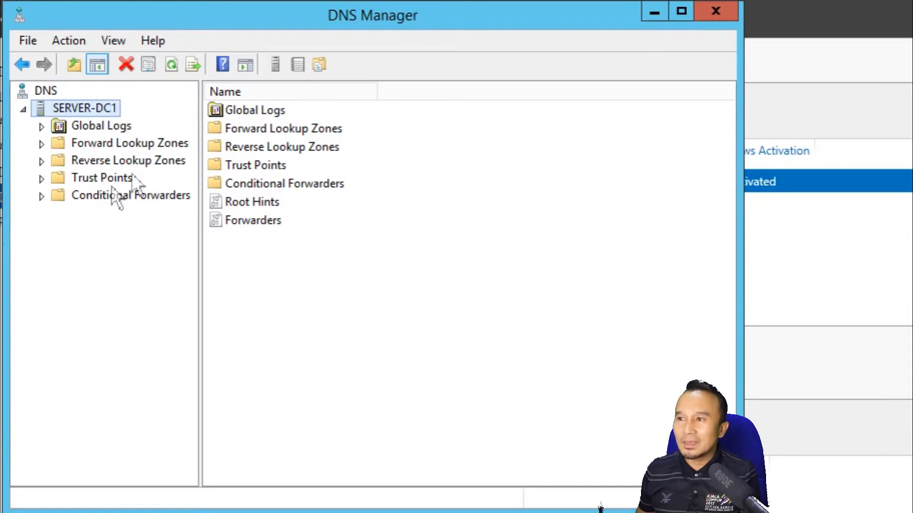
pyautogui.rightClick(104, 107)
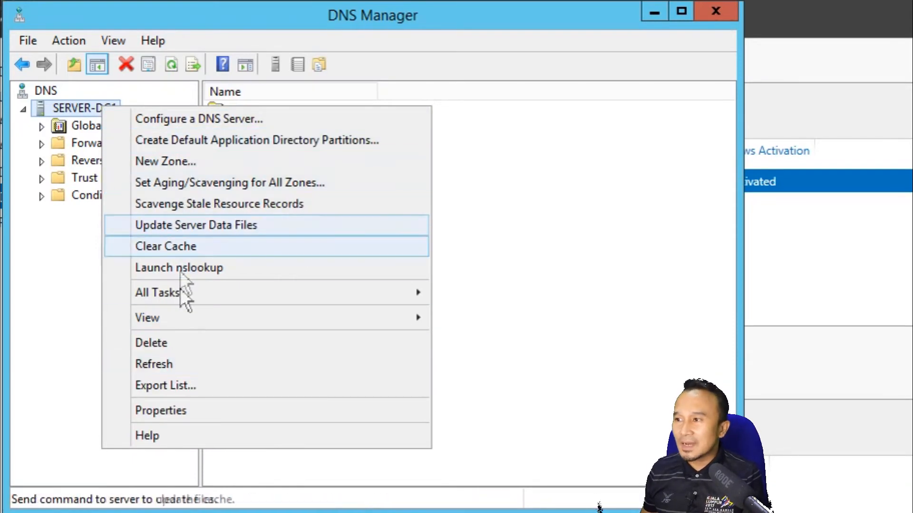
pyautogui.moveTo(179, 302)
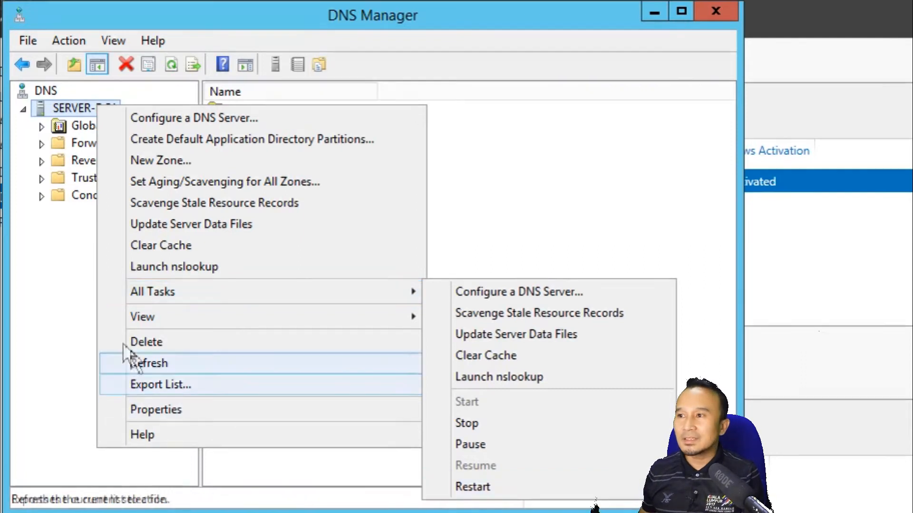
pyautogui.click(52, 301)
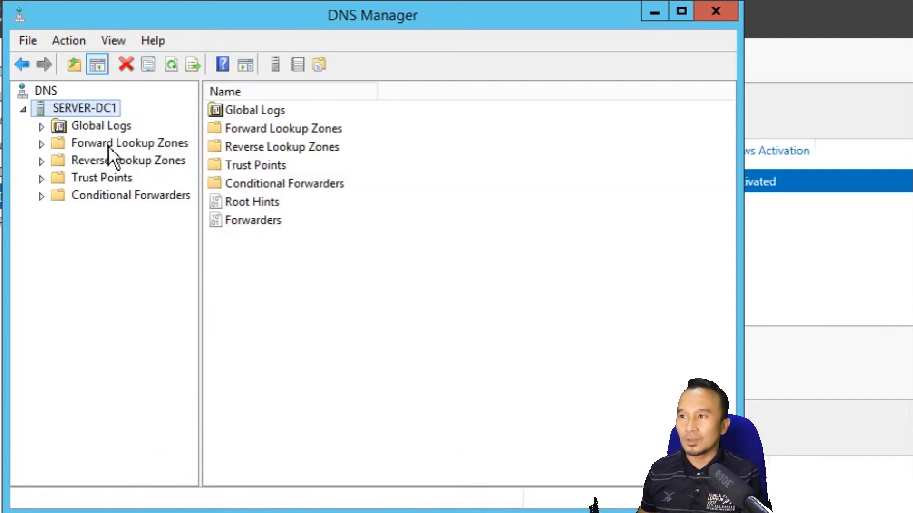
# - Expand Forward Lookup Zones, display the records of the kvipoh.com zone and select the server-dc1 host record
pyautogui.doubleClick(107, 146)
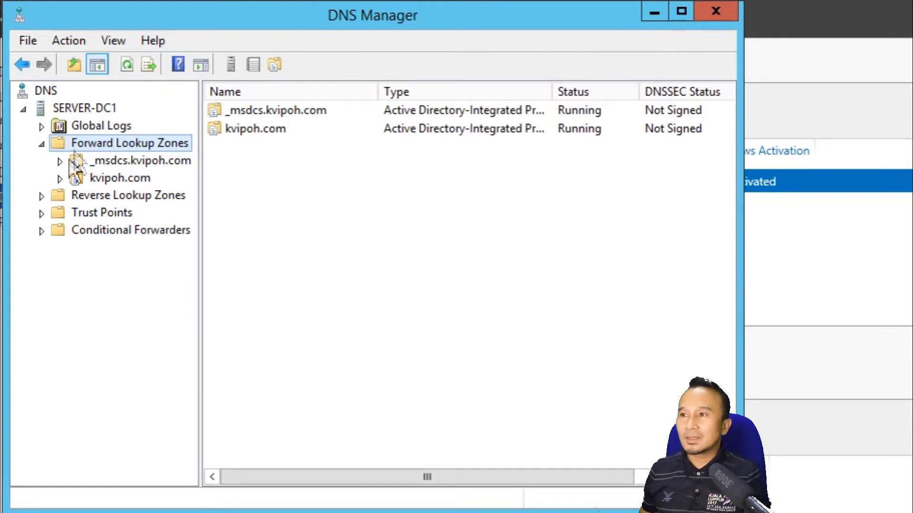
pyautogui.click(60, 180)
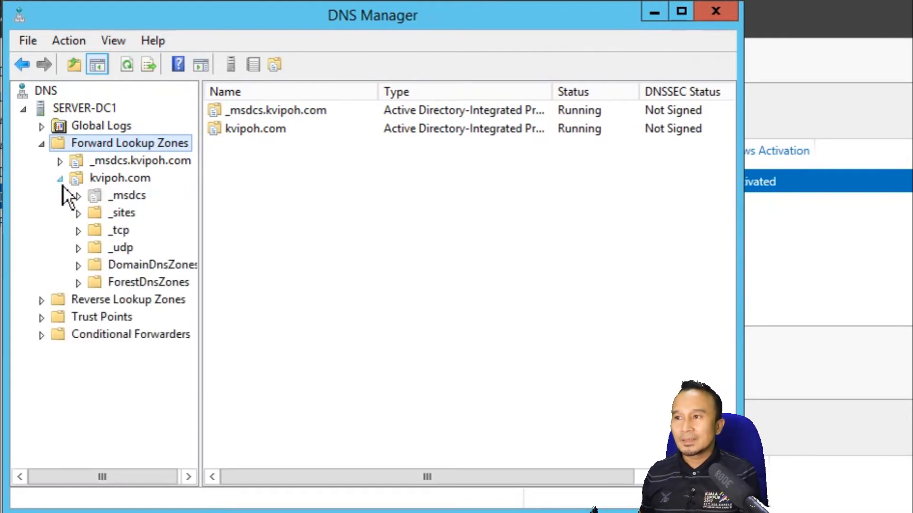
pyautogui.click(93, 184)
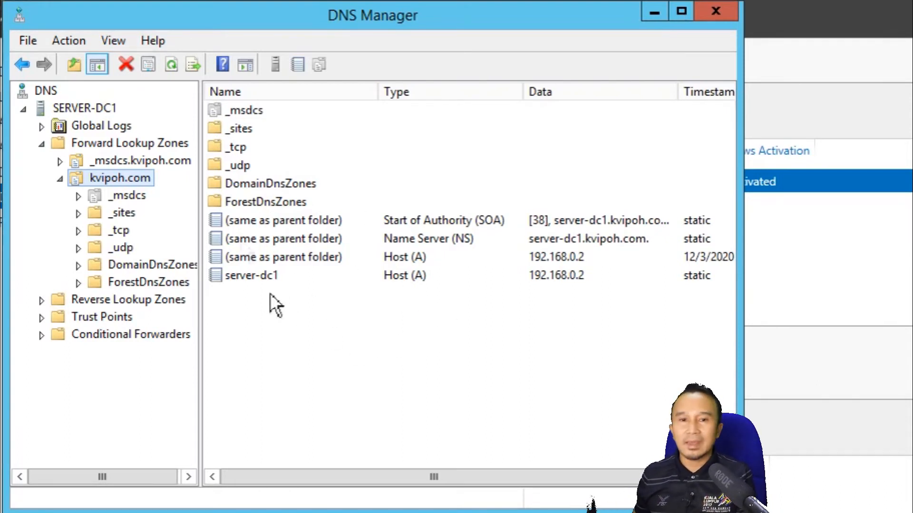
pyautogui.click(238, 359)
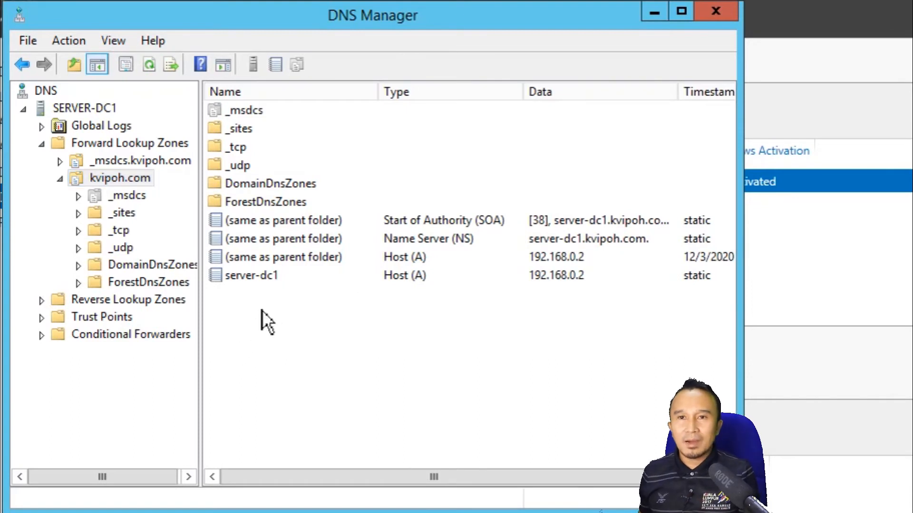
pyautogui.click(264, 281)
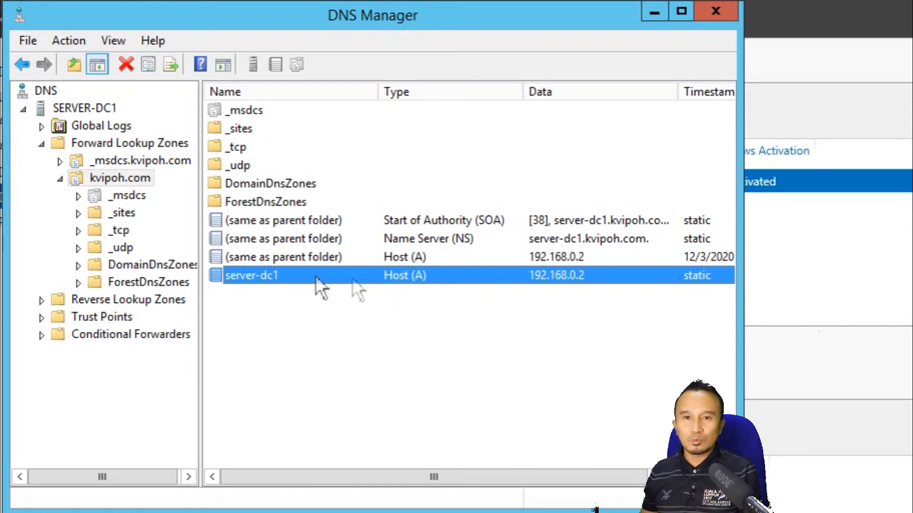
# - Add a new host record named pencetak with IP address 192.168.0.50 to the kvipoh.com zone and select it in the record list
pyautogui.rightClick(111, 177)
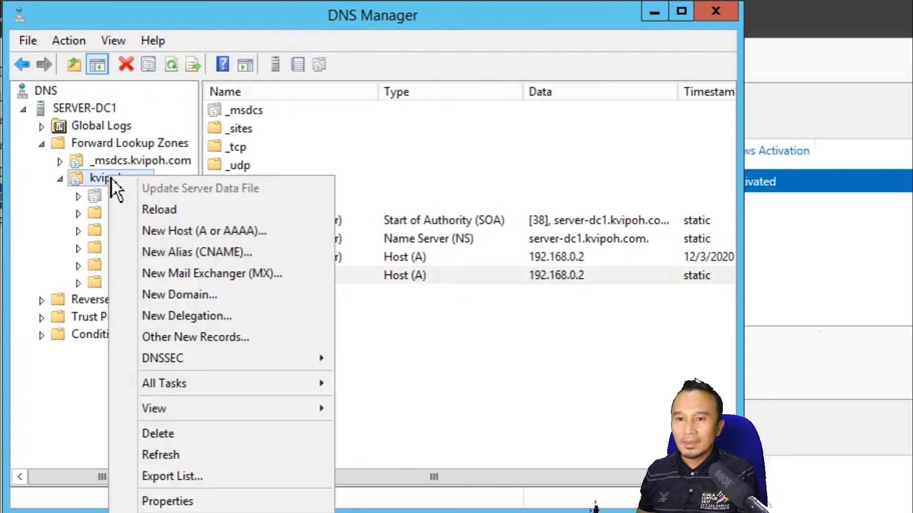
pyautogui.click(209, 237)
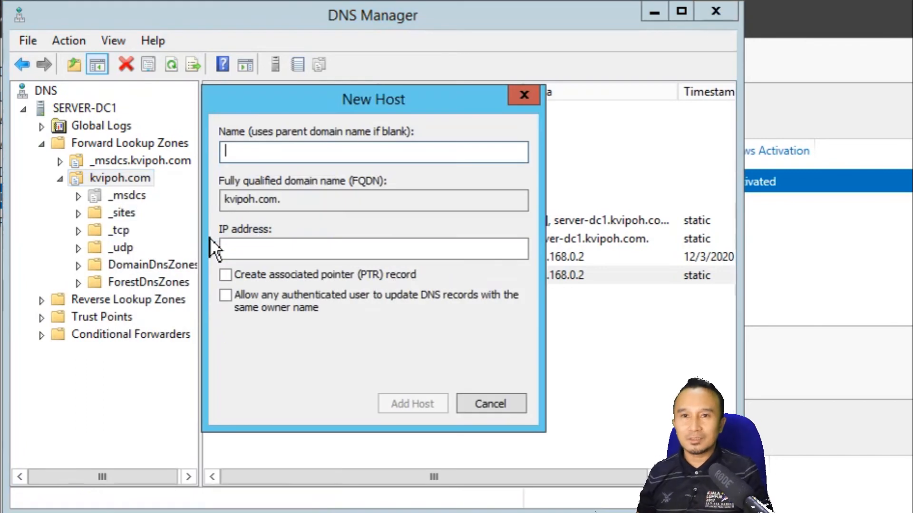
pyautogui.write('pencetak')
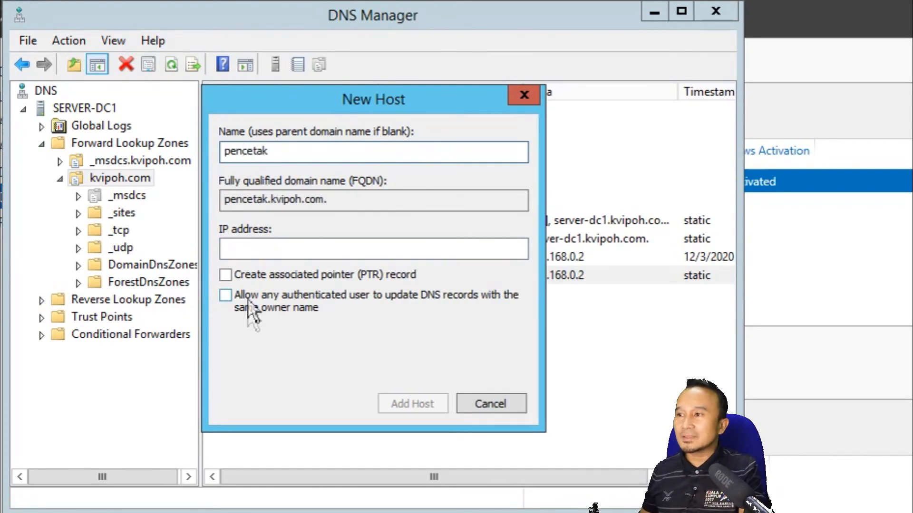
pyautogui.click(287, 251)
pyautogui.write('192.168')
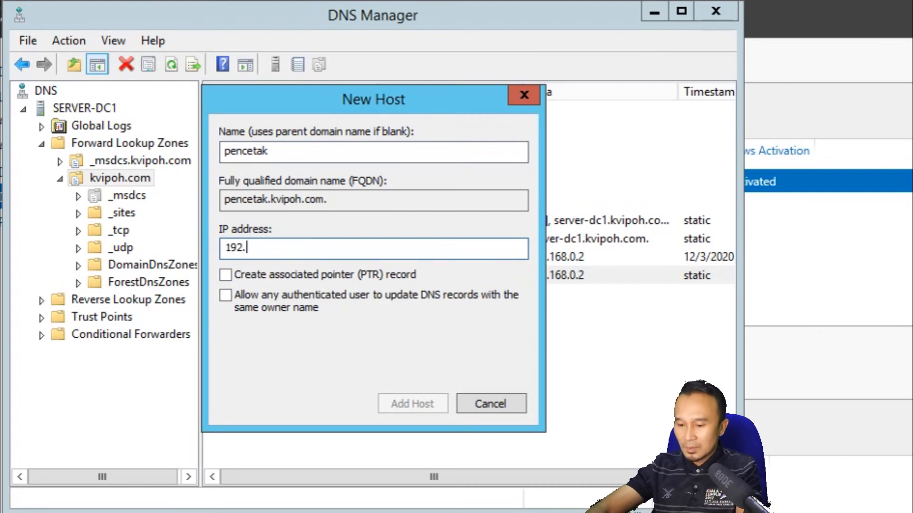
pyautogui.write('.0.50')
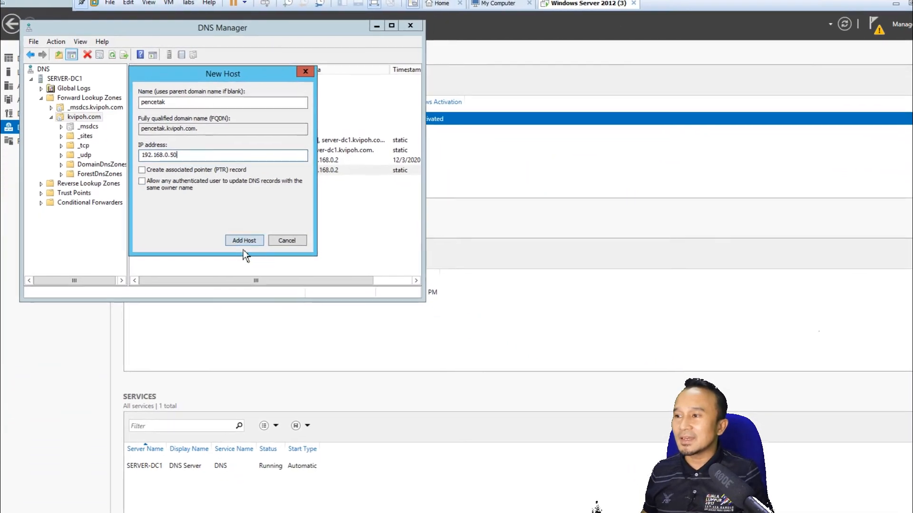
pyautogui.click(223, 221)
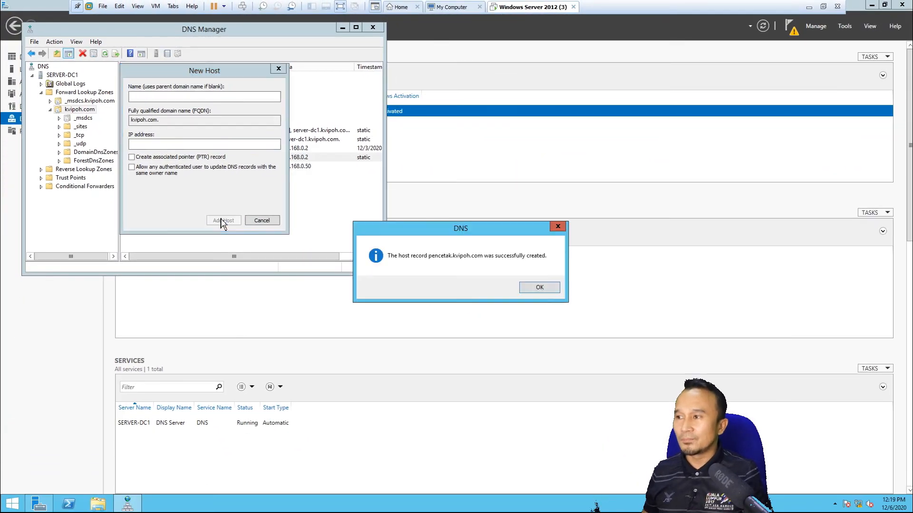
pyautogui.click(534, 289)
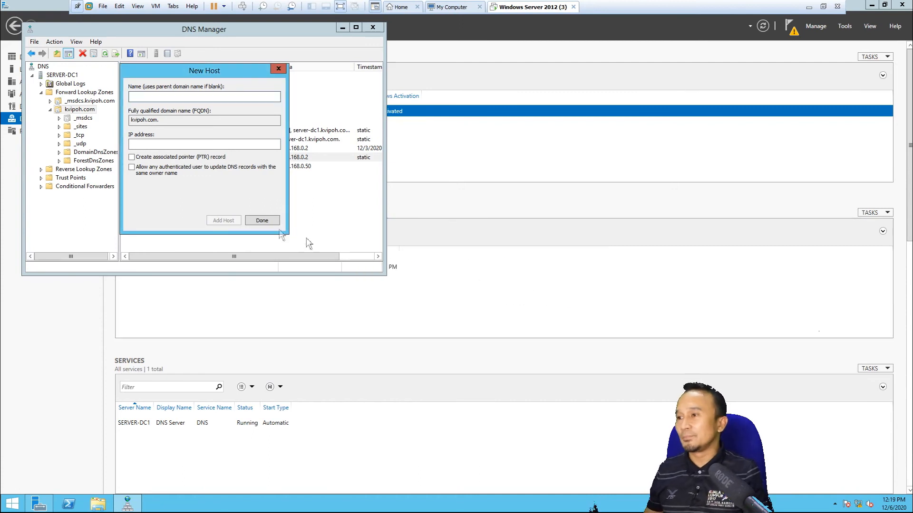
pyautogui.click(268, 222)
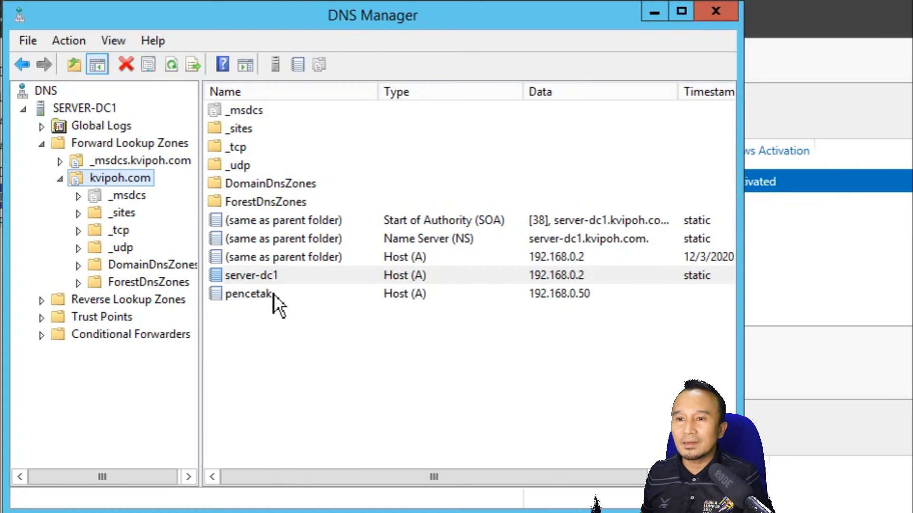
pyautogui.click(274, 297)
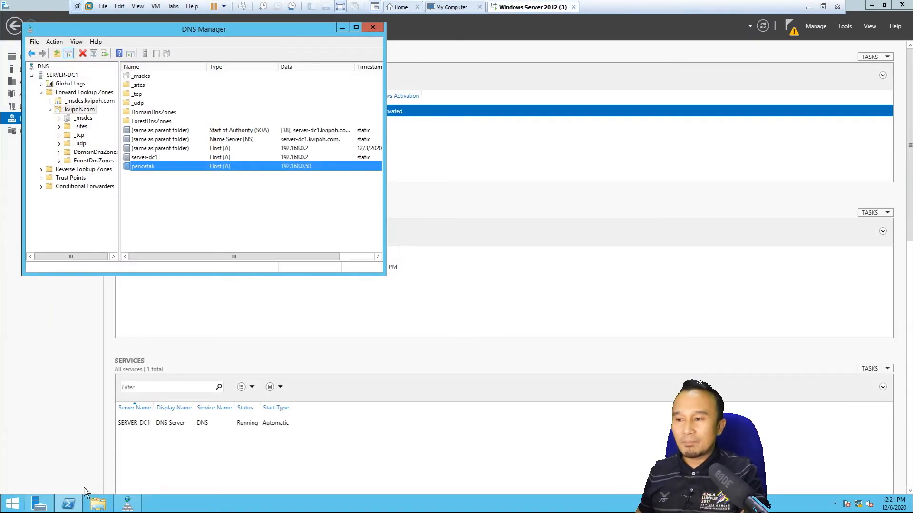
# - Open Windows PowerShell and test name resolution of the new host with ping pencetak
pyautogui.click(70, 504)
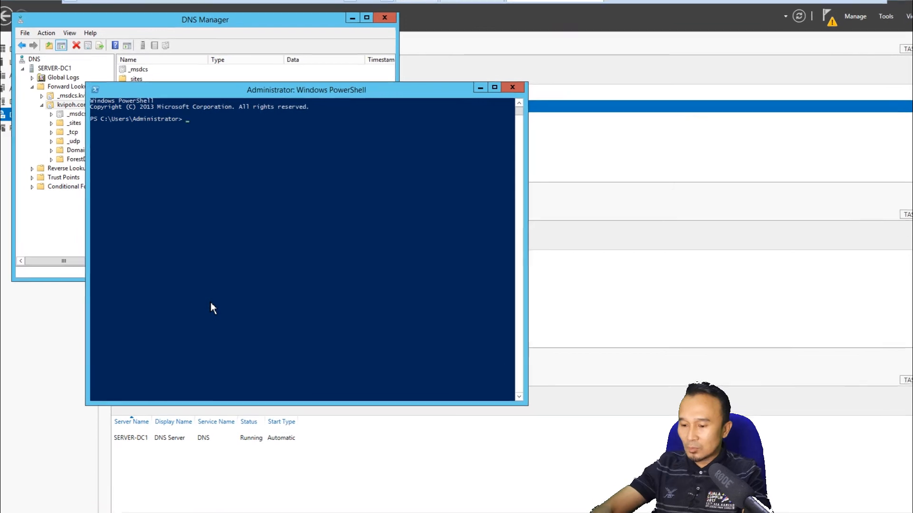
pyautogui.write('ping pencetak')
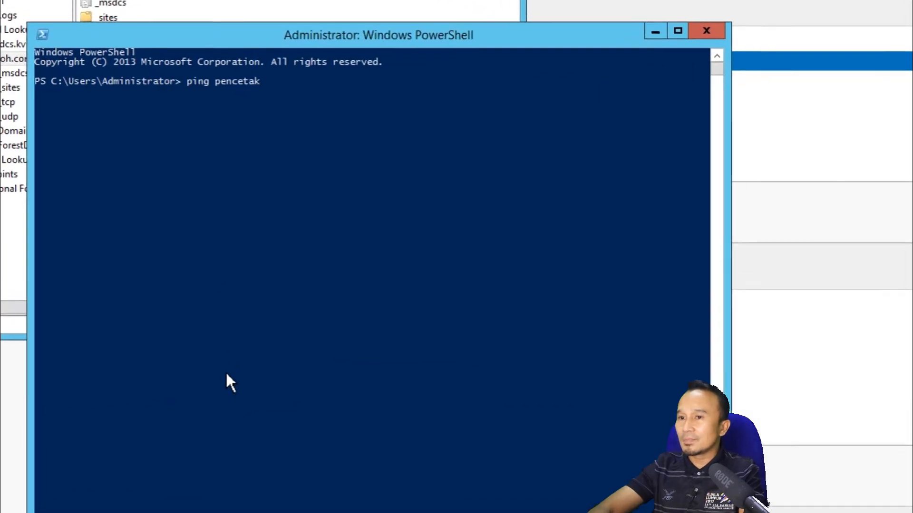
pyautogui.press('Return')
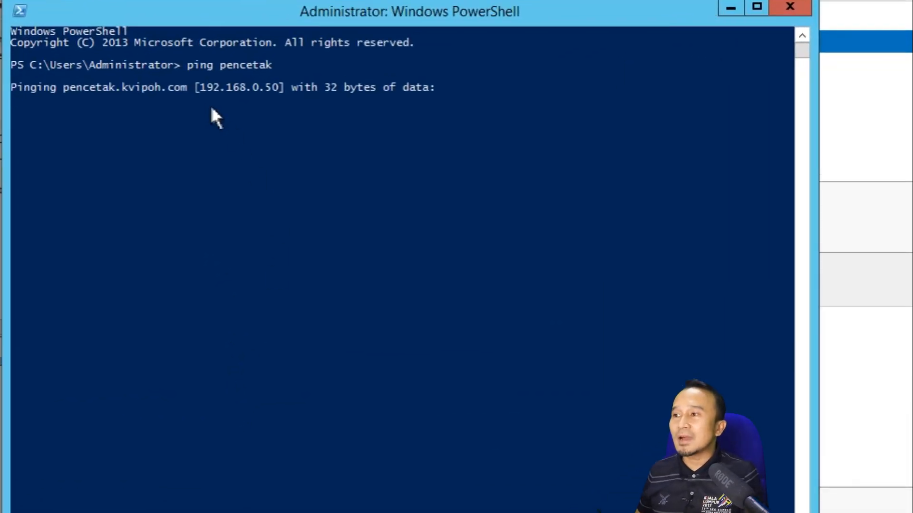